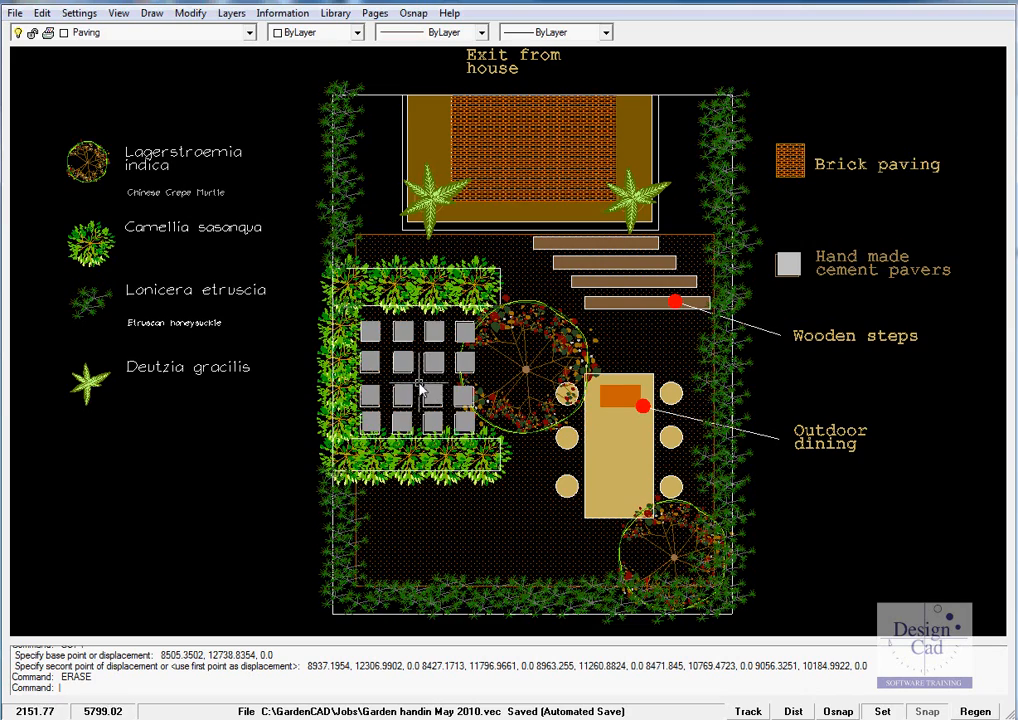
scroll(420, 390, "up", 3)
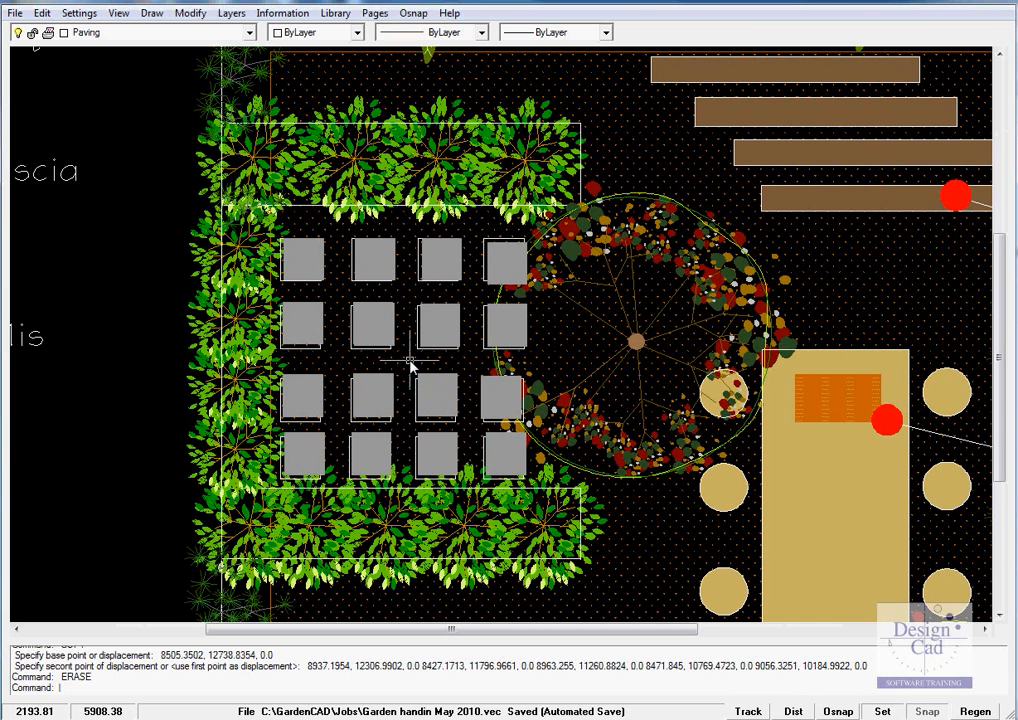
middle_click_drag(410, 366, 338, 430)
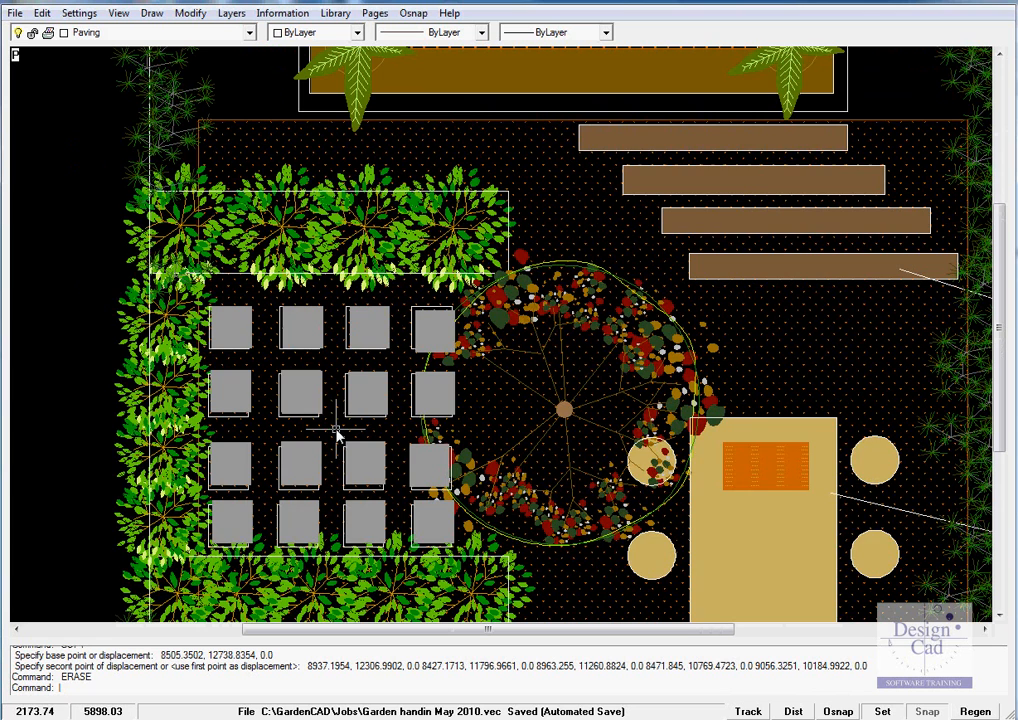
right_click(336, 430)
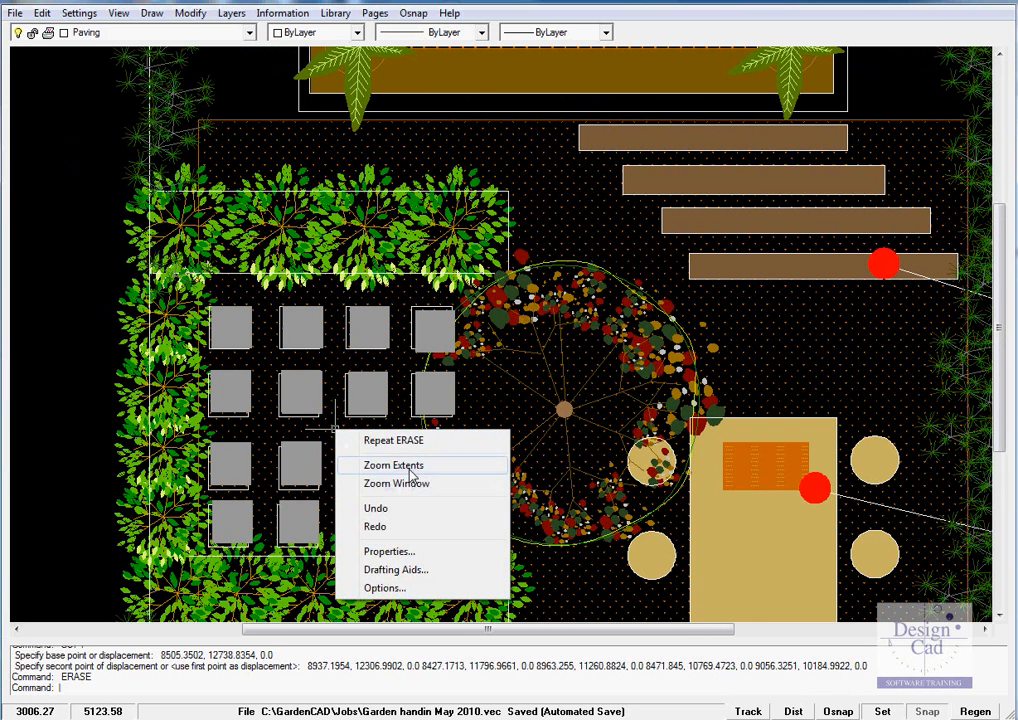
left_click(410, 468)
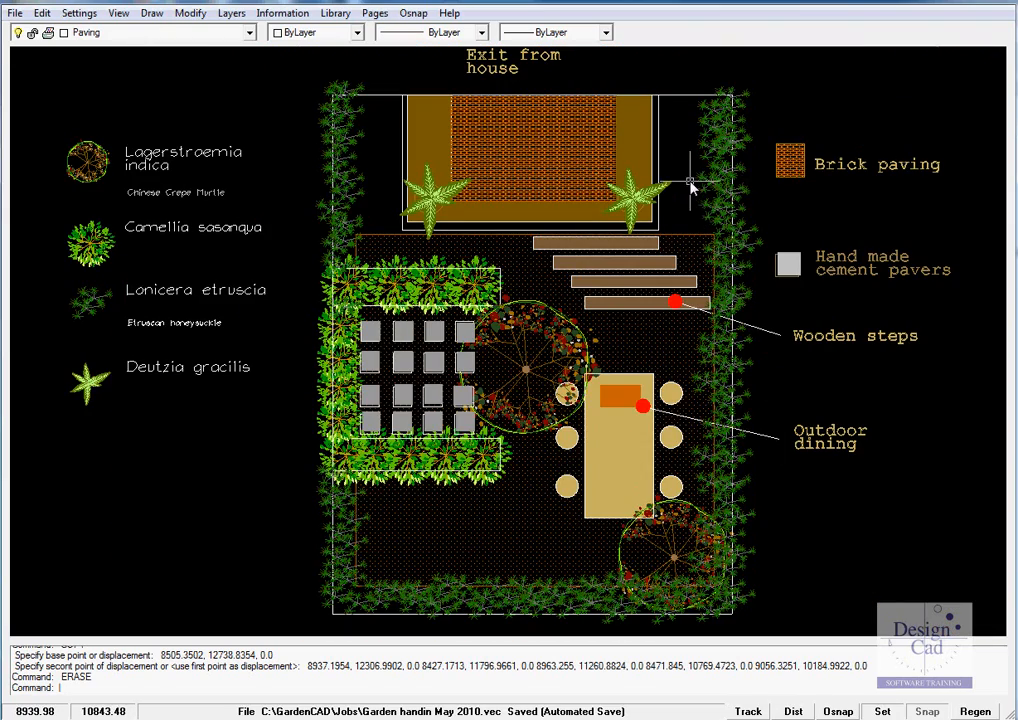
Insert plant symbol Block 64 from the plant library near the upper end of the empty strip between the brick-paved area and the right-hand hedge.
scroll(690, 187, "up", 3)
middle_click_drag(679, 193, 616, 340)
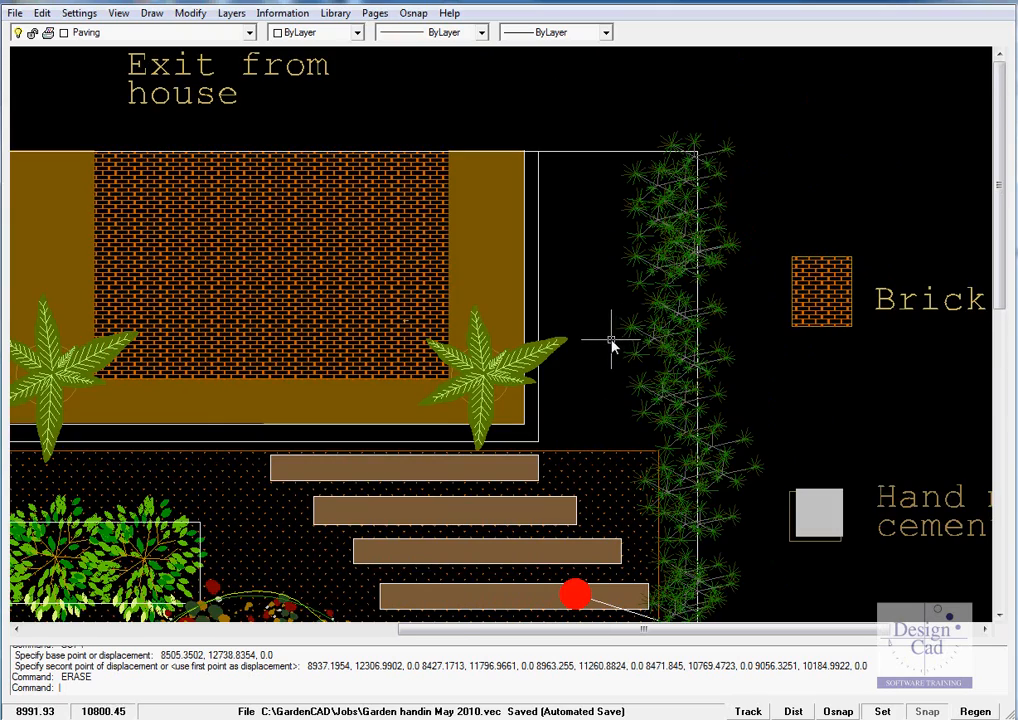
scroll(604, 339, "up", 2)
middle_click_drag(602, 320, 545, 379)
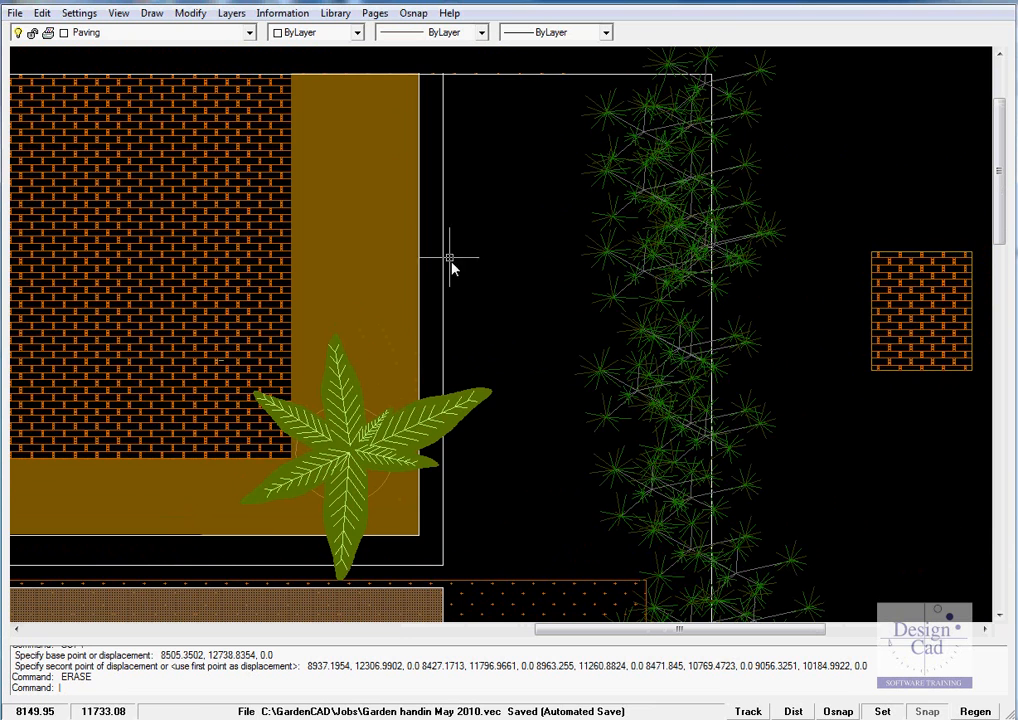
left_click(335, 13)
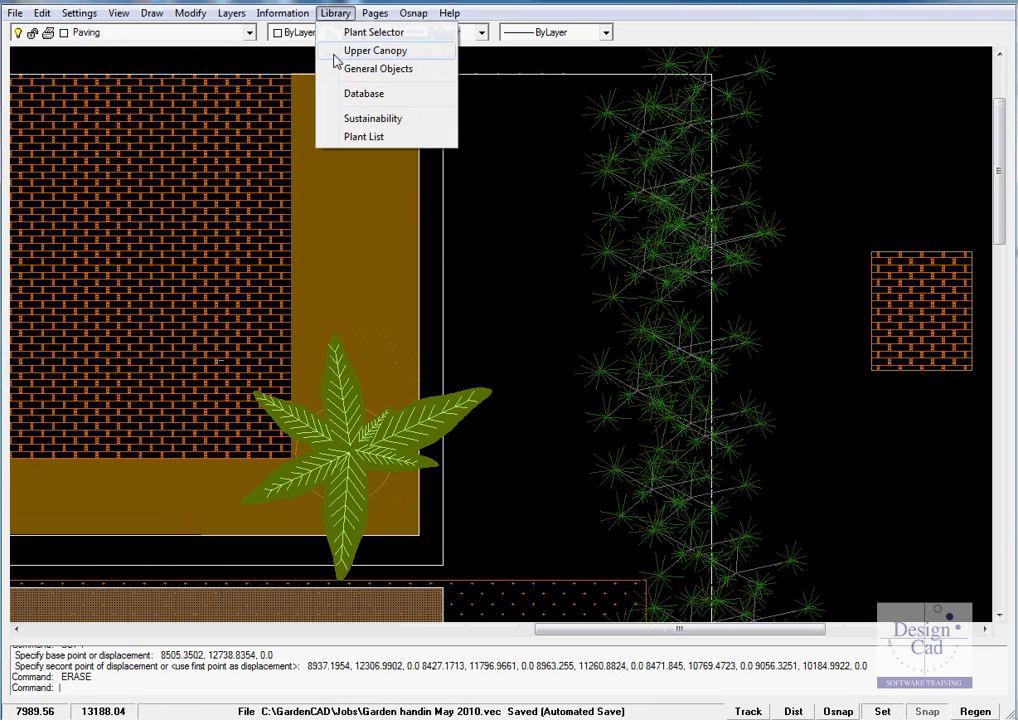
left_click(380, 33)
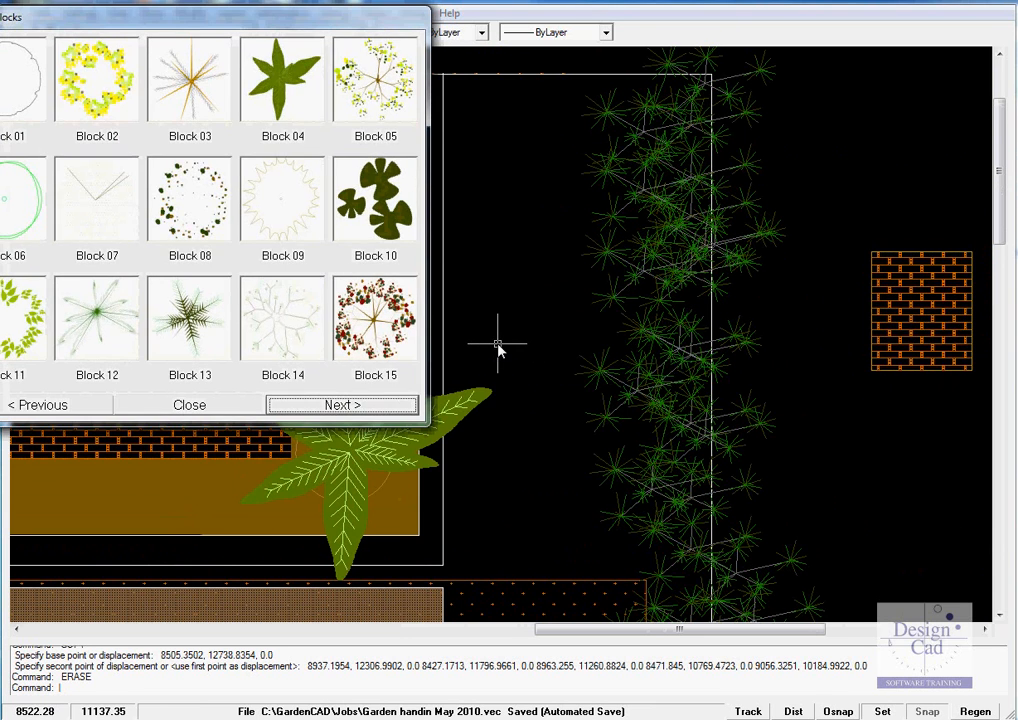
left_click(343, 406)
left_click(343, 406)
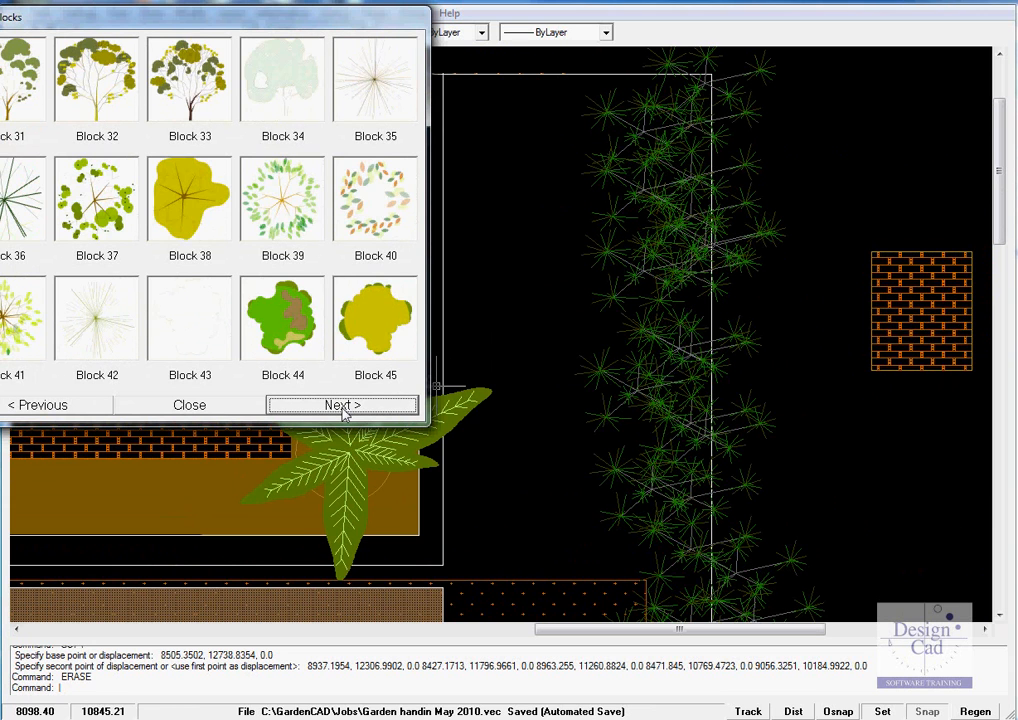
left_click(343, 406)
left_click(343, 406)
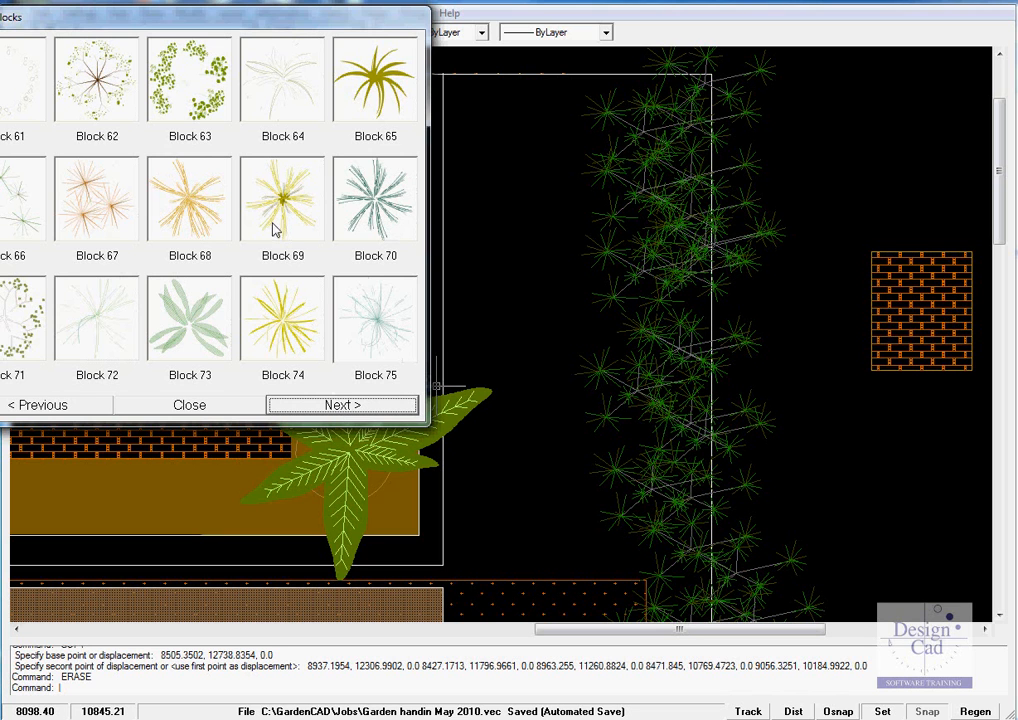
left_click(274, 108)
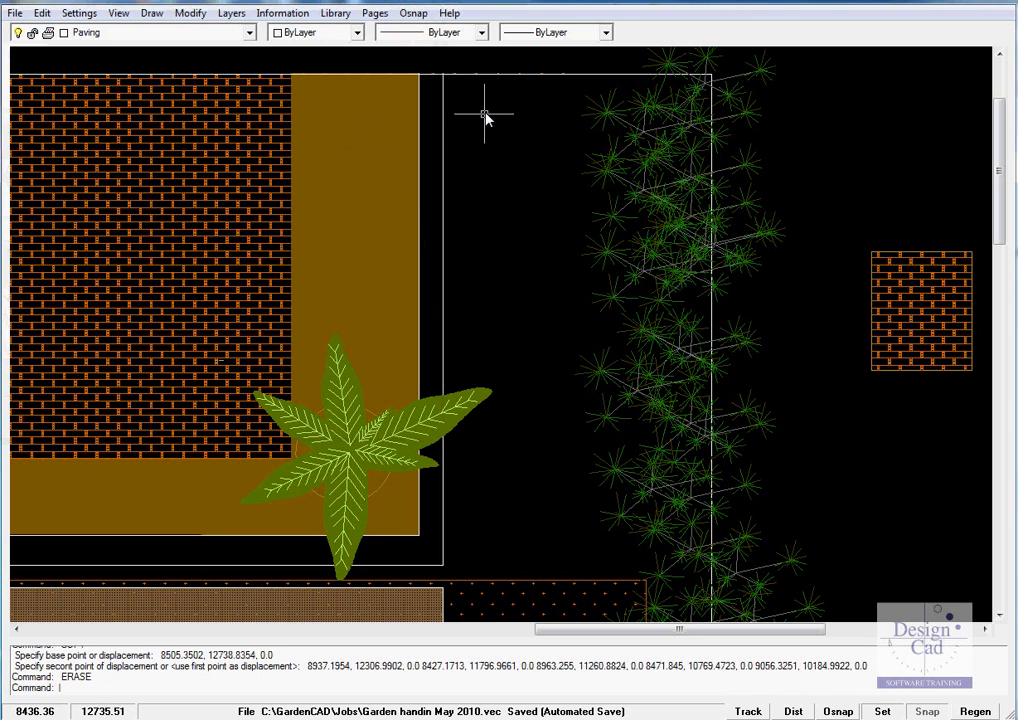
left_click(484, 115)
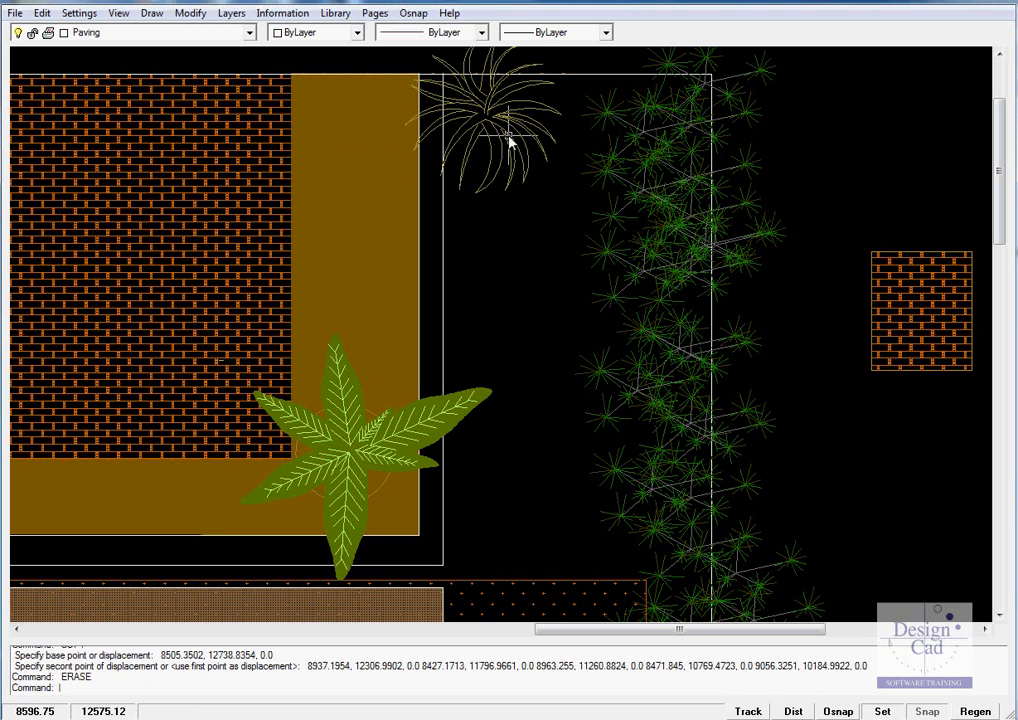
Scale the newly placed plant symbol by a factor of 0.601 about its centre.
left_click(508, 142)
right_click(509, 141)
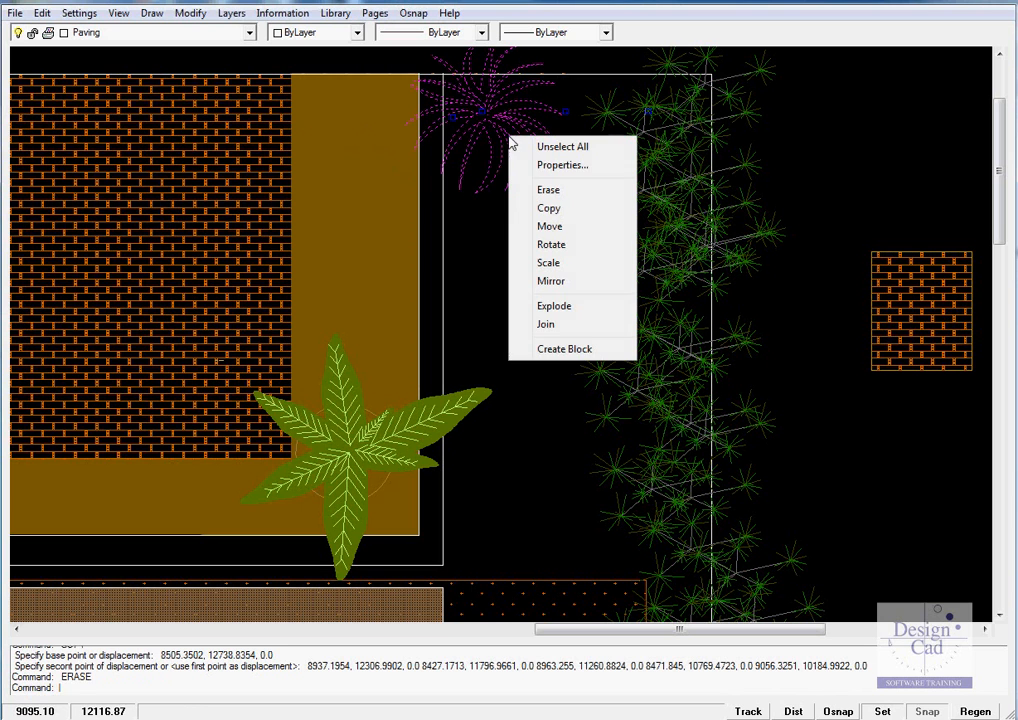
left_click(562, 264)
left_click(490, 117)
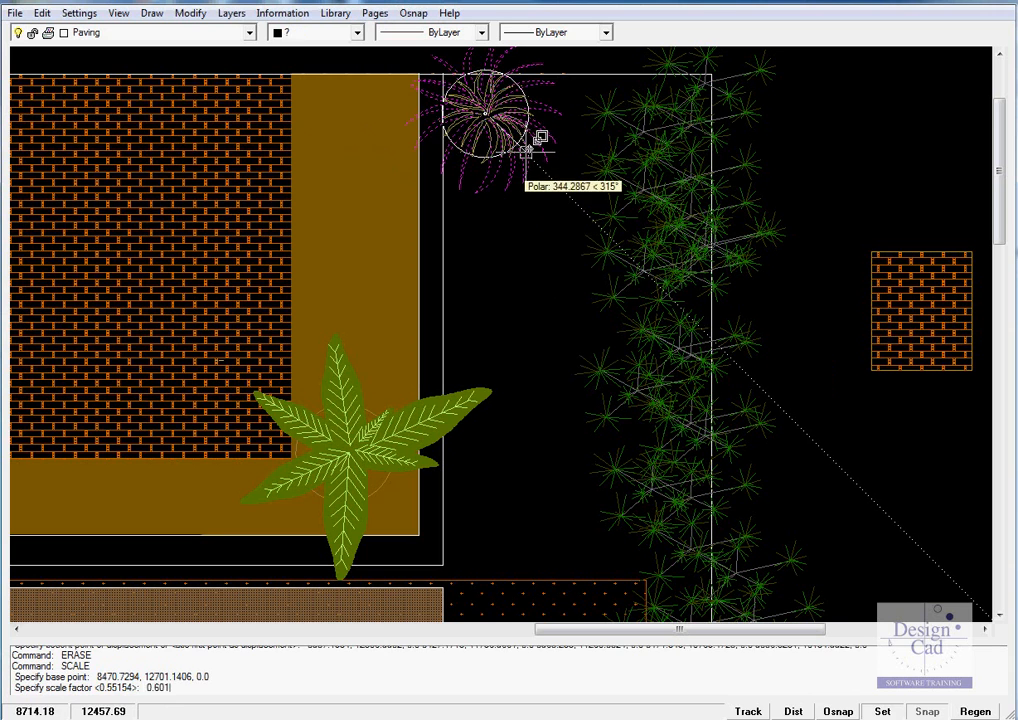
left_click(527, 150)
Copy the scaled plant six times from its centre in a zigzag down the strip beside the hedge.
left_click(490, 120)
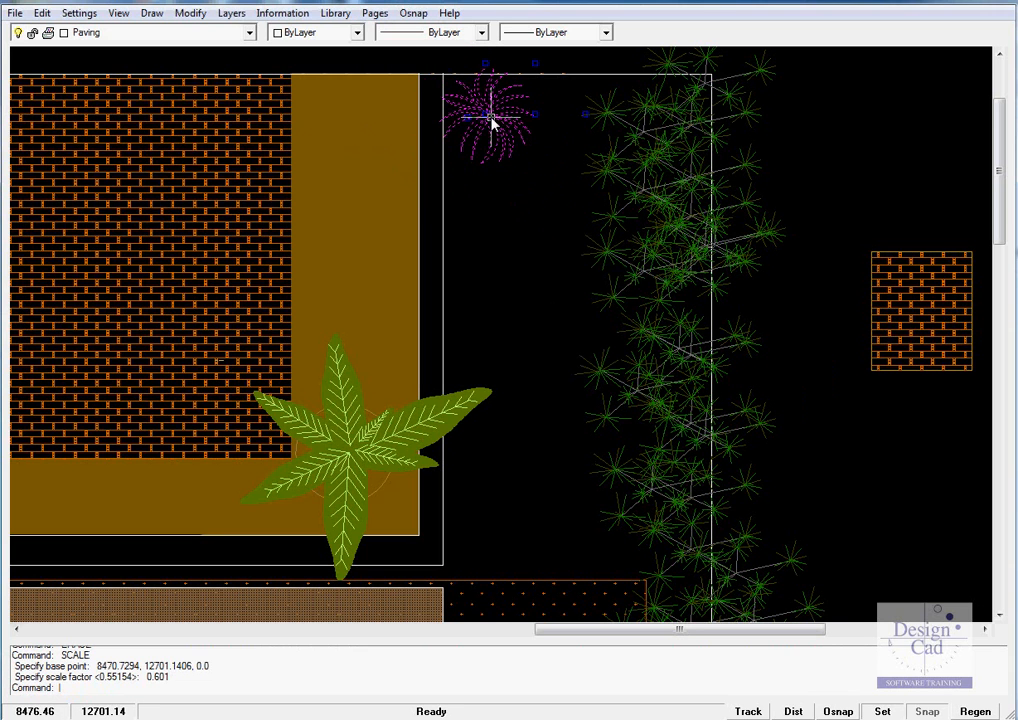
right_click(491, 119)
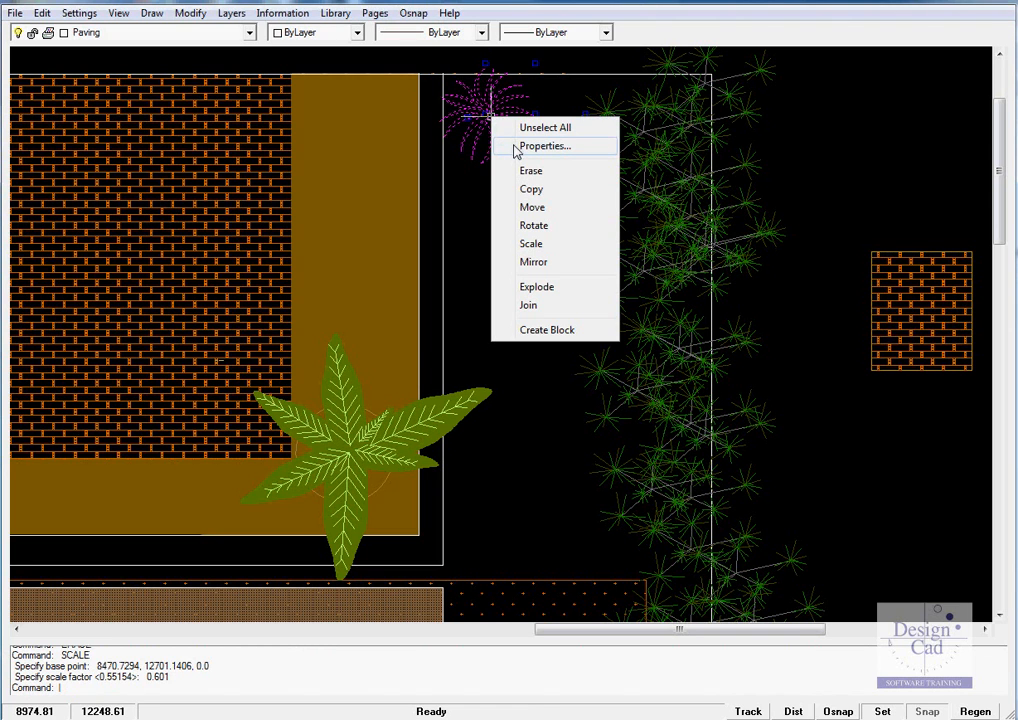
left_click(531, 190)
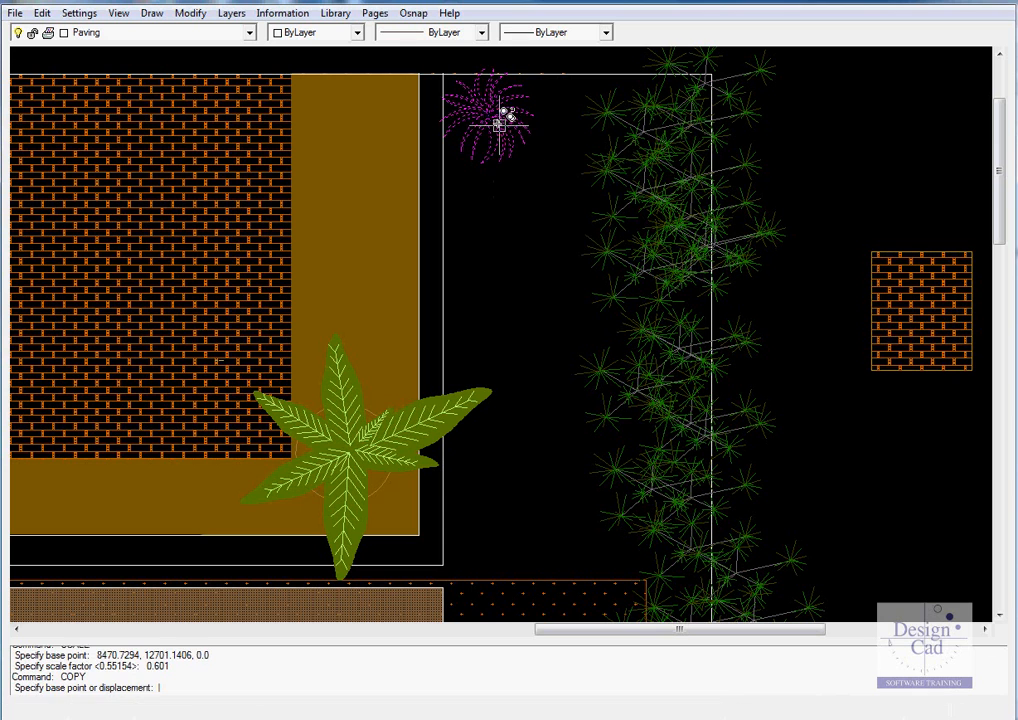
left_click(491, 117)
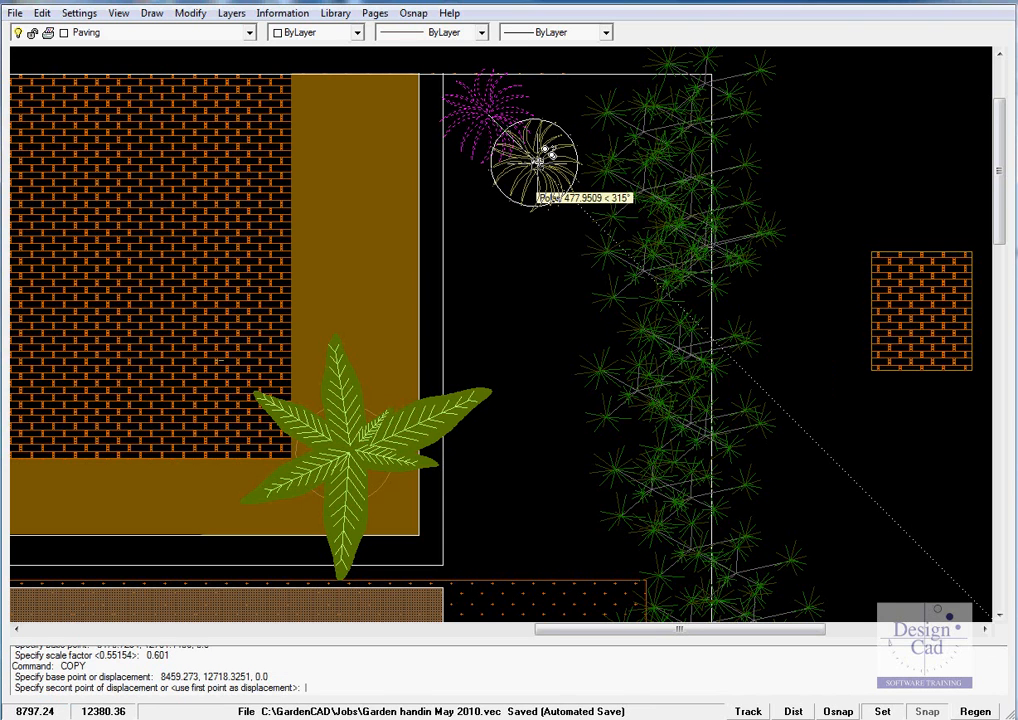
left_click(540, 160)
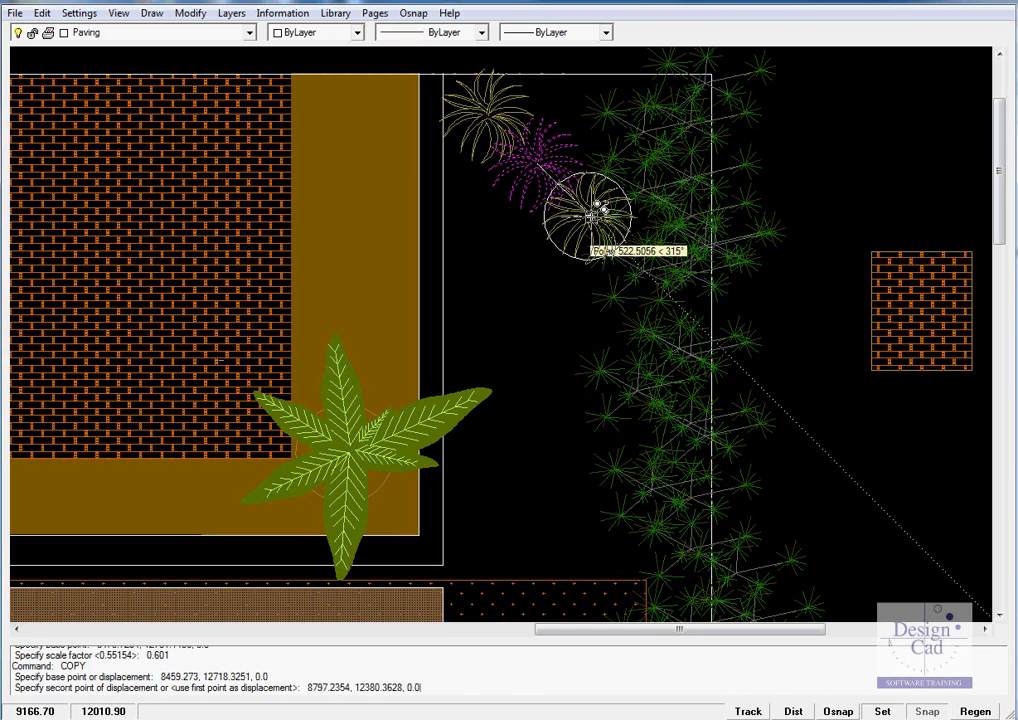
left_click(592, 215)
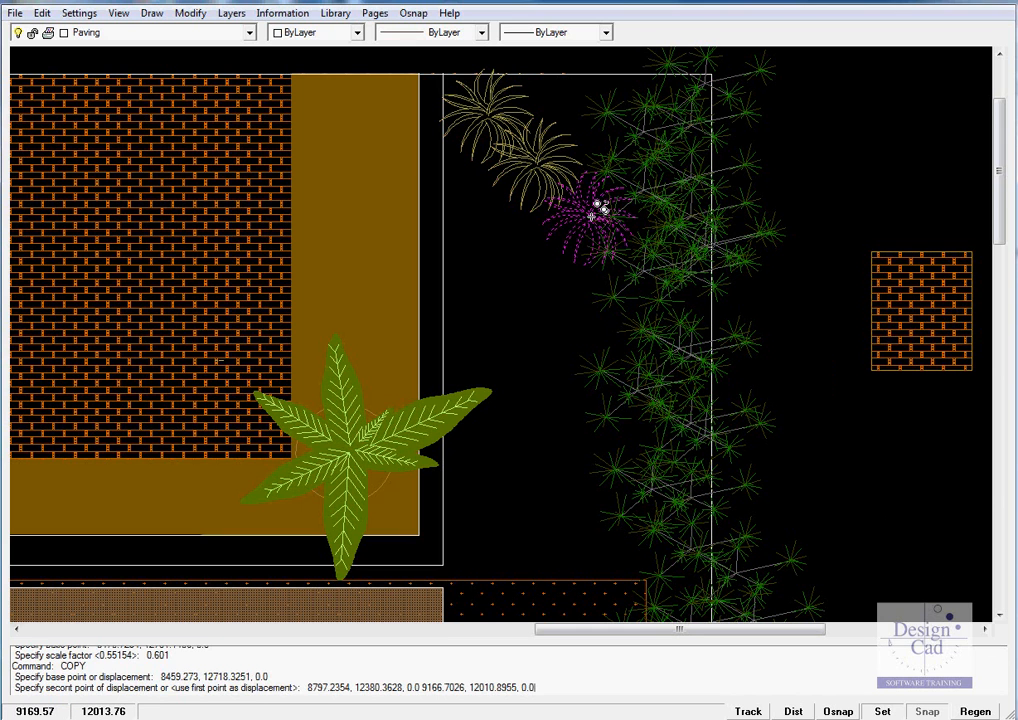
left_click(545, 262)
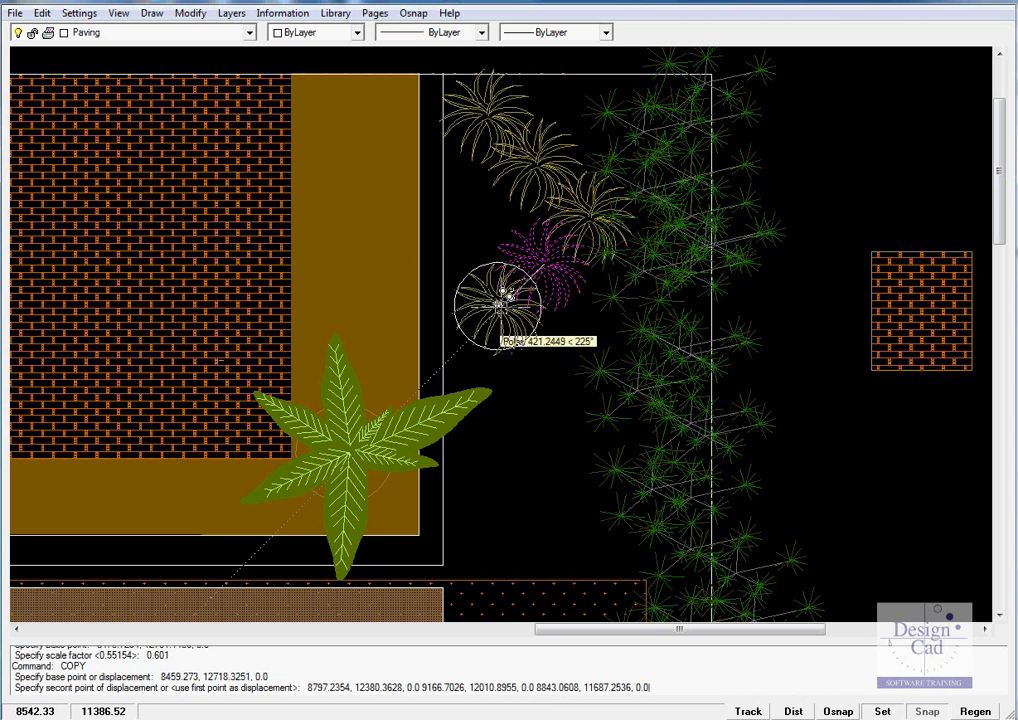
left_click(496, 306)
left_click(538, 343)
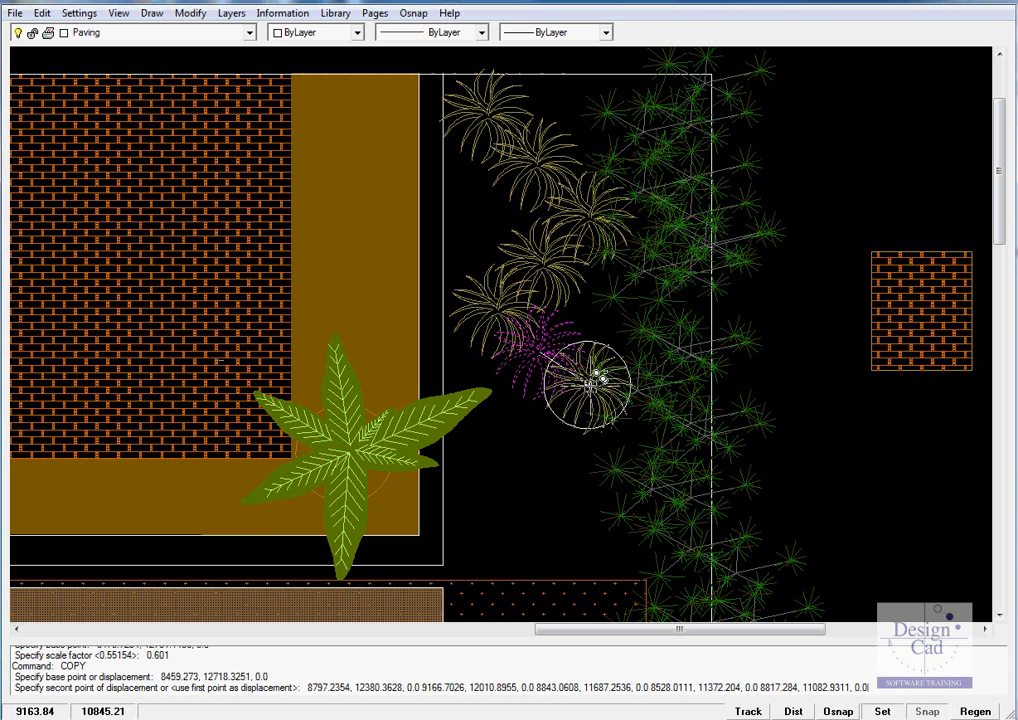
left_click(604, 397)
right_click(604, 400)
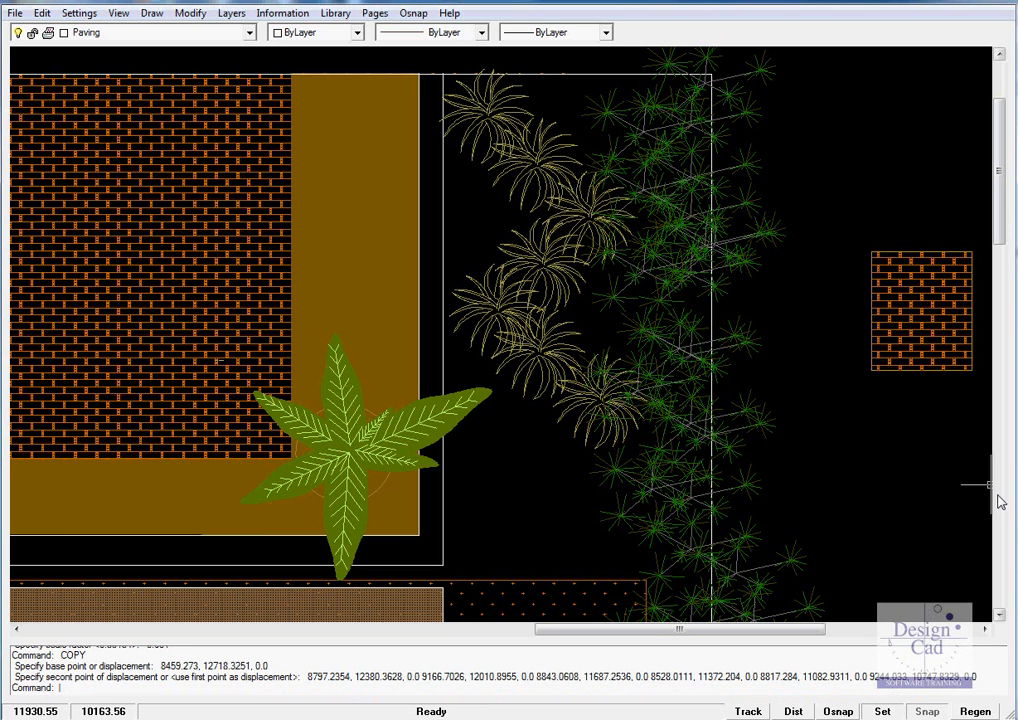
Copy the sixth plant of the zigzag row from its centre to the lower end of the strip, beside the bed's outer corner.
left_click(541, 368)
right_click(542, 366)
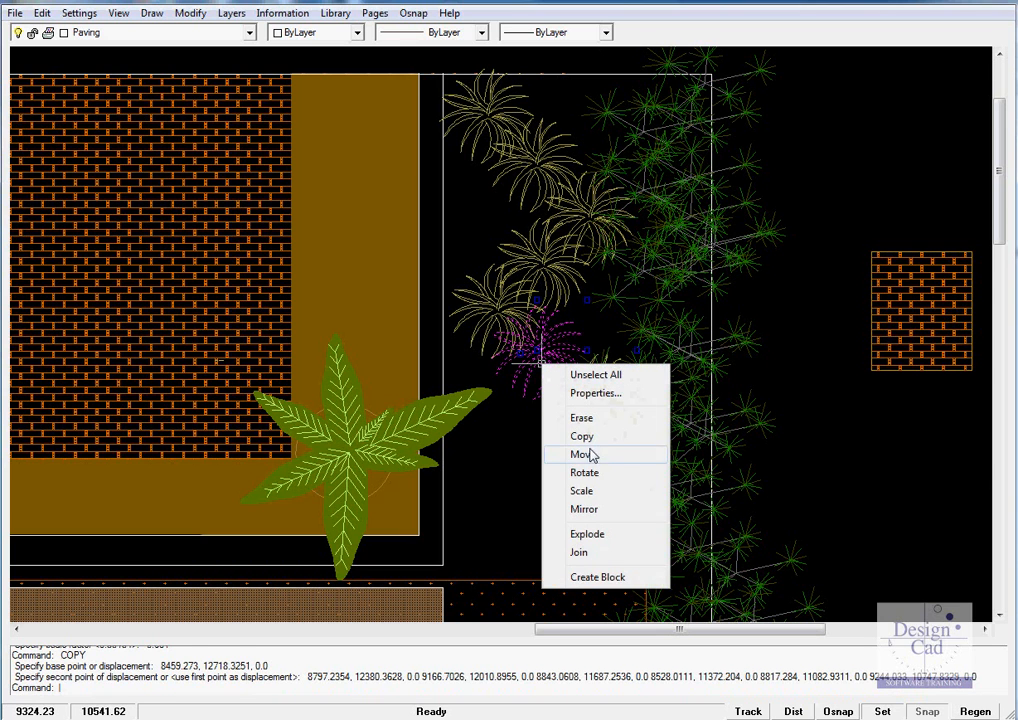
left_click(578, 436)
left_click(541, 349)
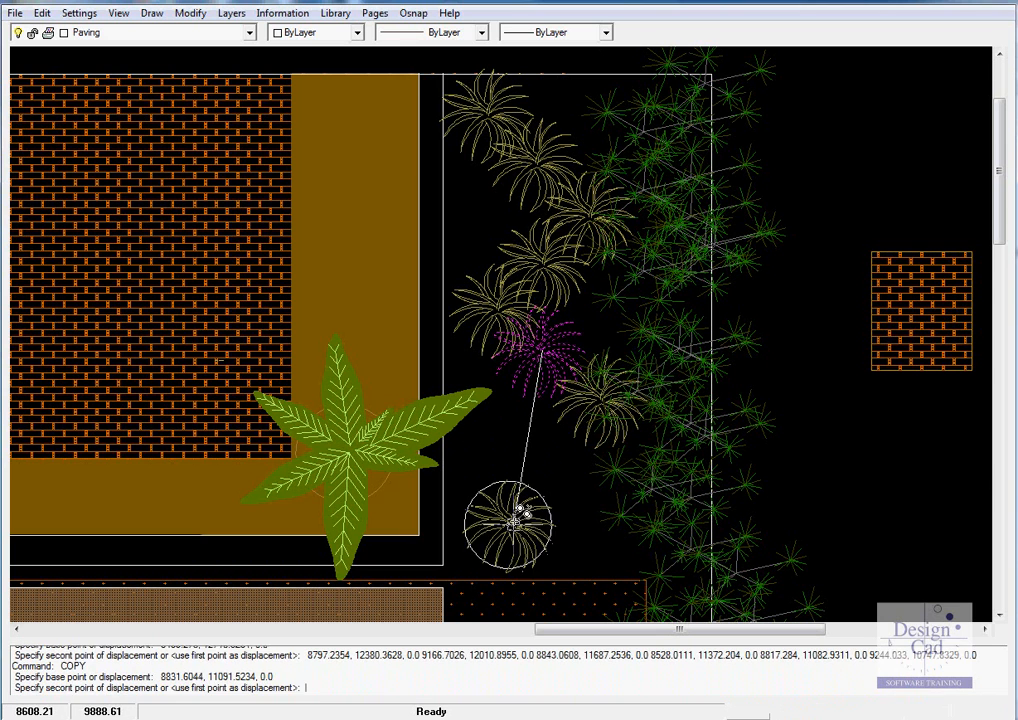
left_click(491, 530)
Move the lowest plant copy up from its centre, closer to the rest of the zigzag row.
left_click(496, 532)
right_click(498, 530)
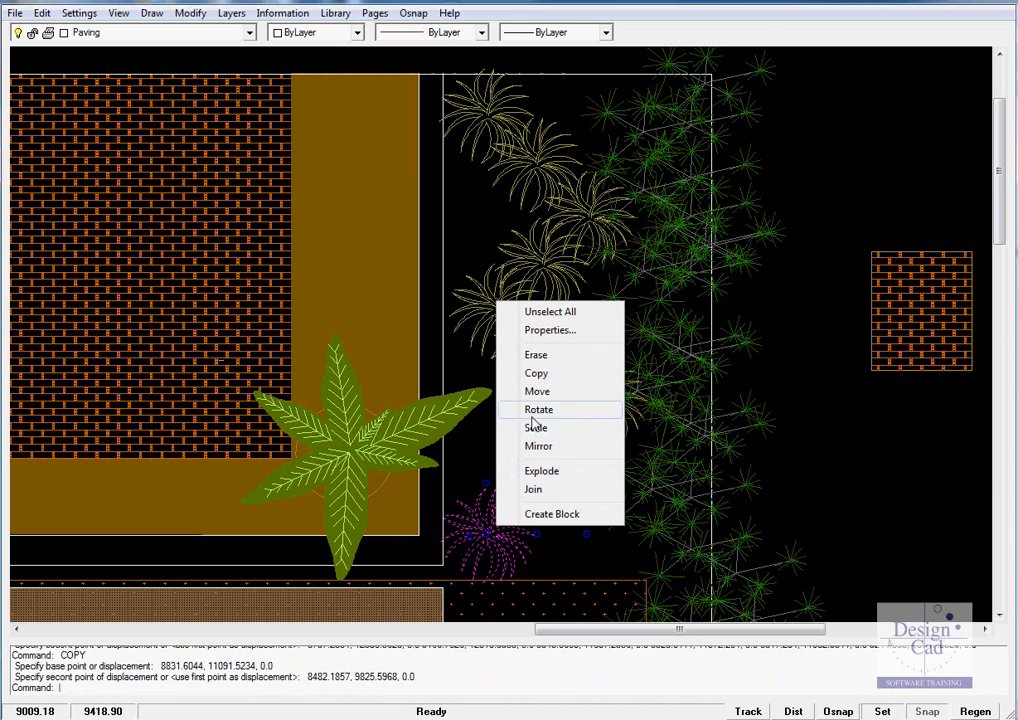
left_click(537, 391)
left_click(489, 532)
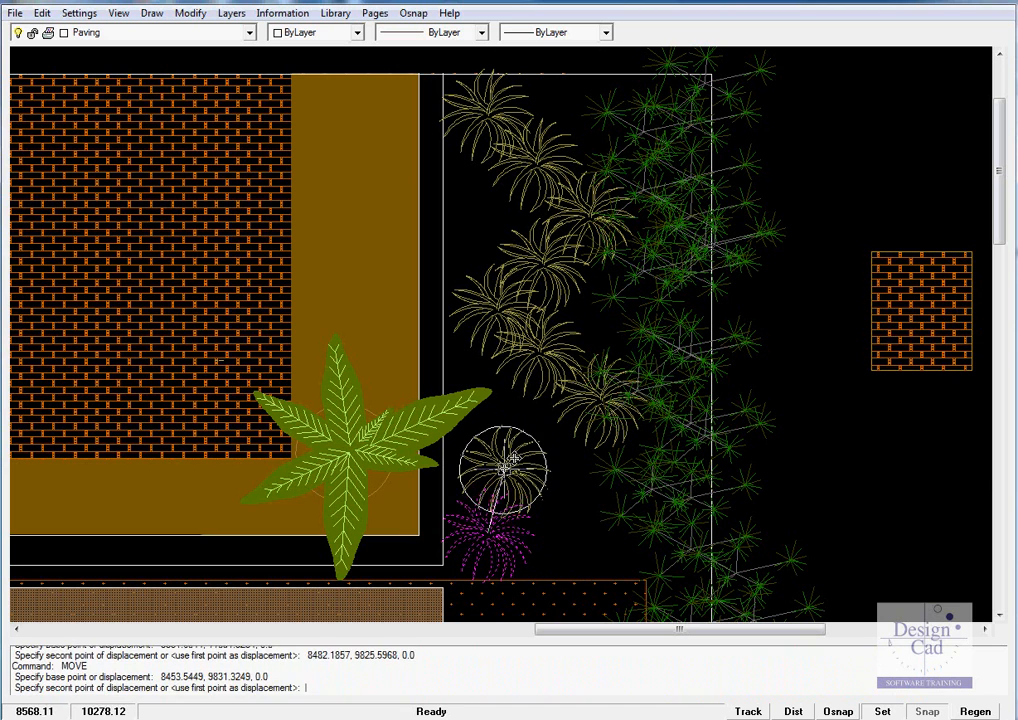
left_click(505, 465)
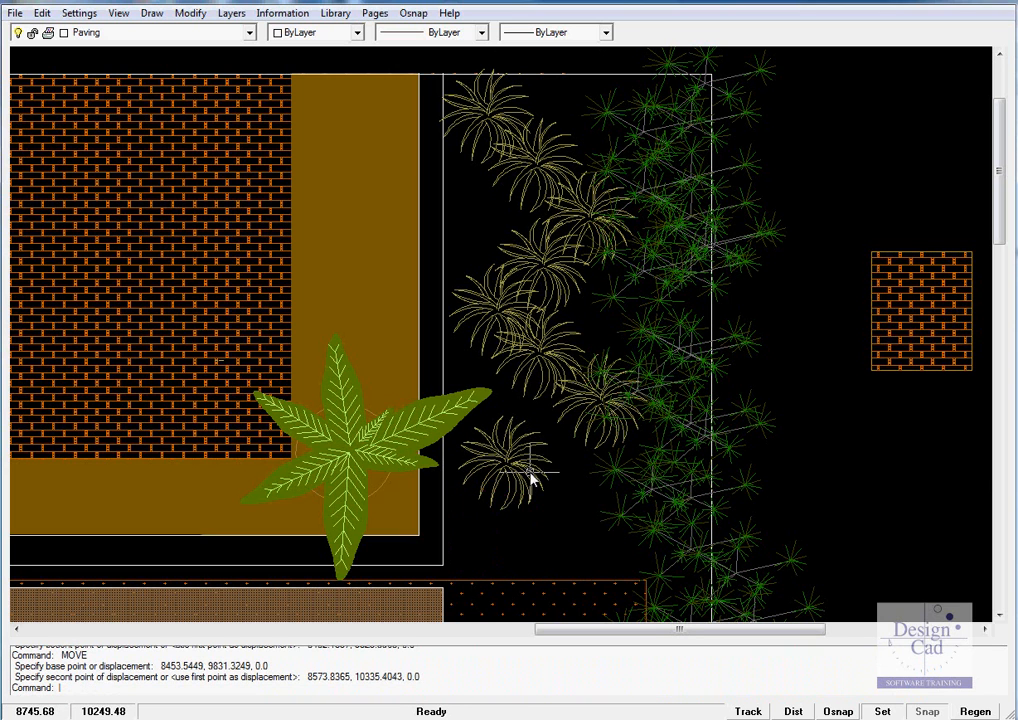
Rotate the lowest plant copy about its centre by about 308 degrees.
left_click(532, 478)
right_click(524, 473)
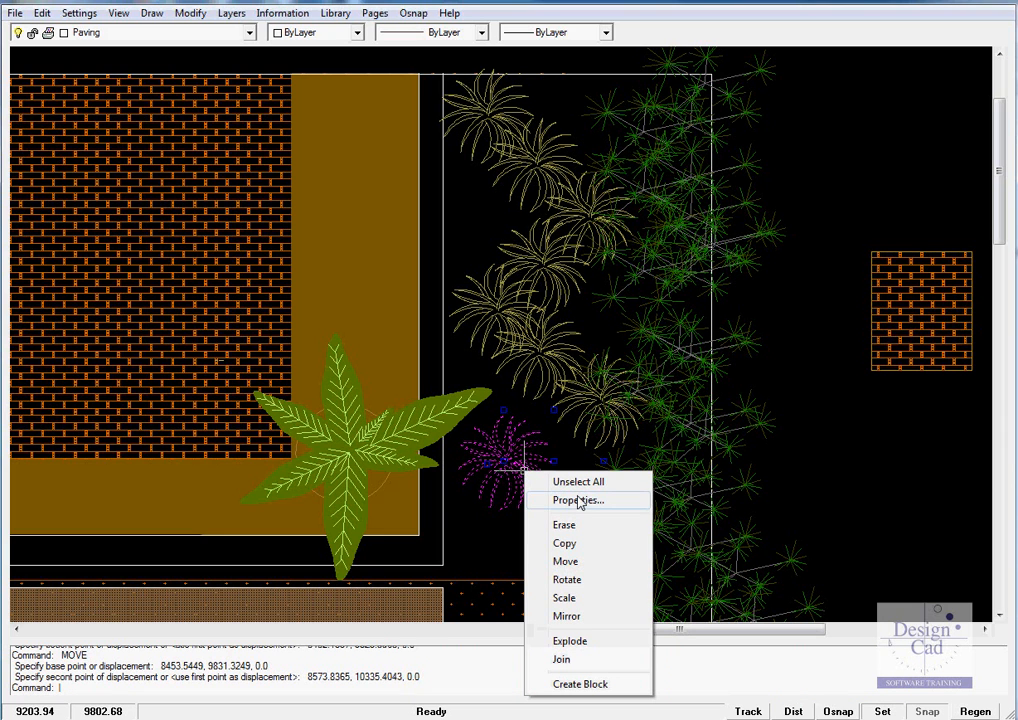
left_click(567, 580)
left_click(505, 458)
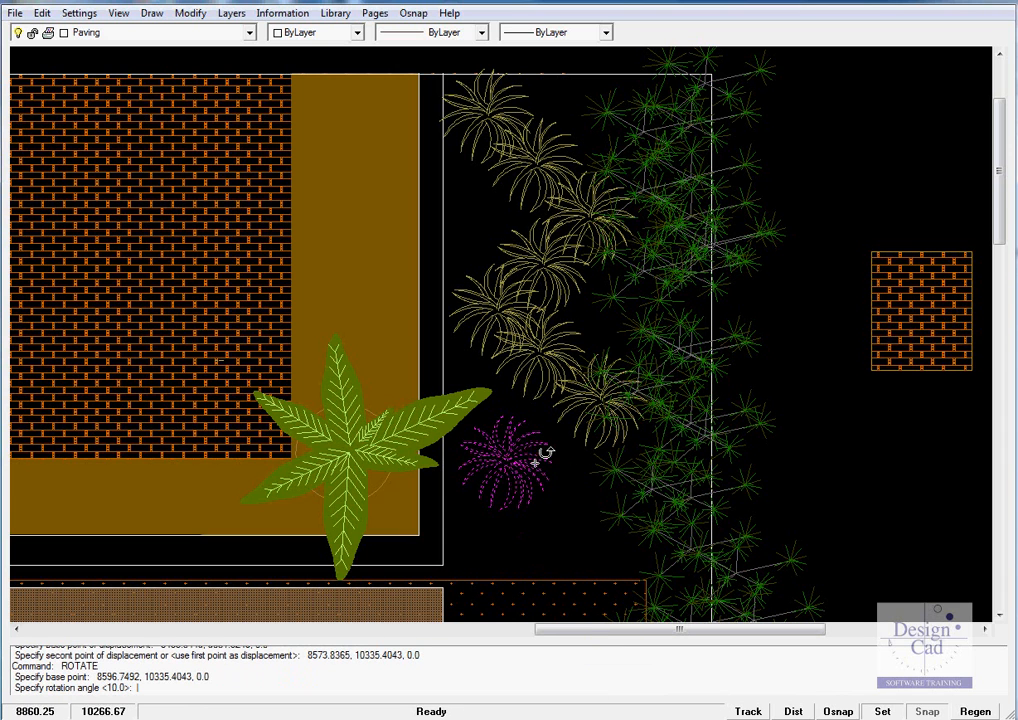
left_click(578, 550)
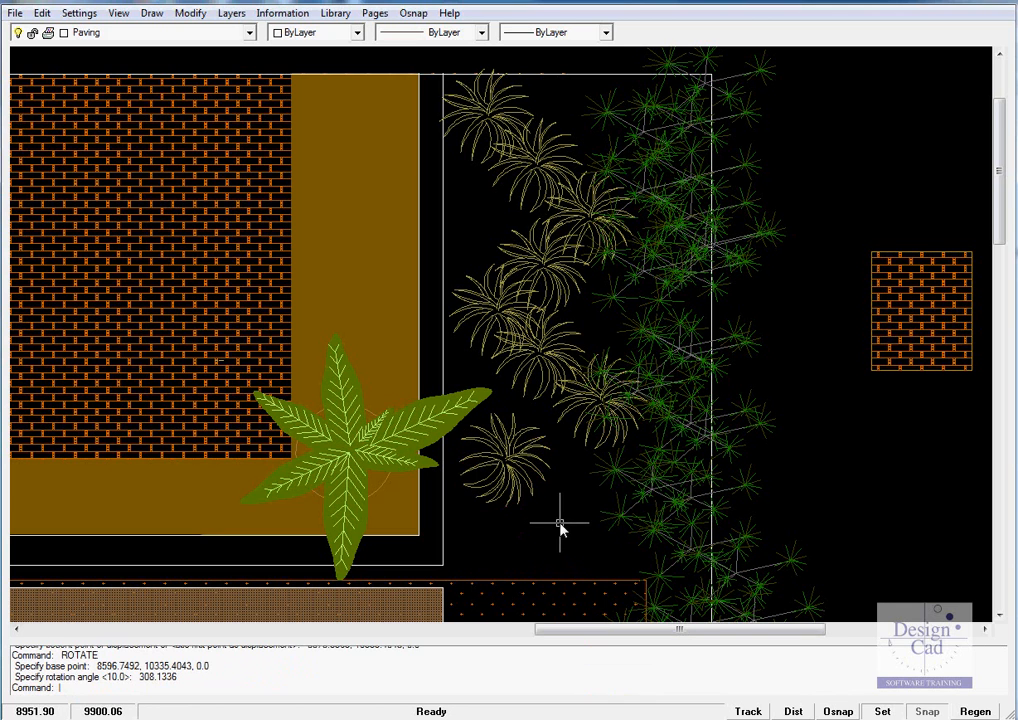
Switch to the next page of the drawing, the presentation sheet with photos and the title block.
right_click(573, 512)
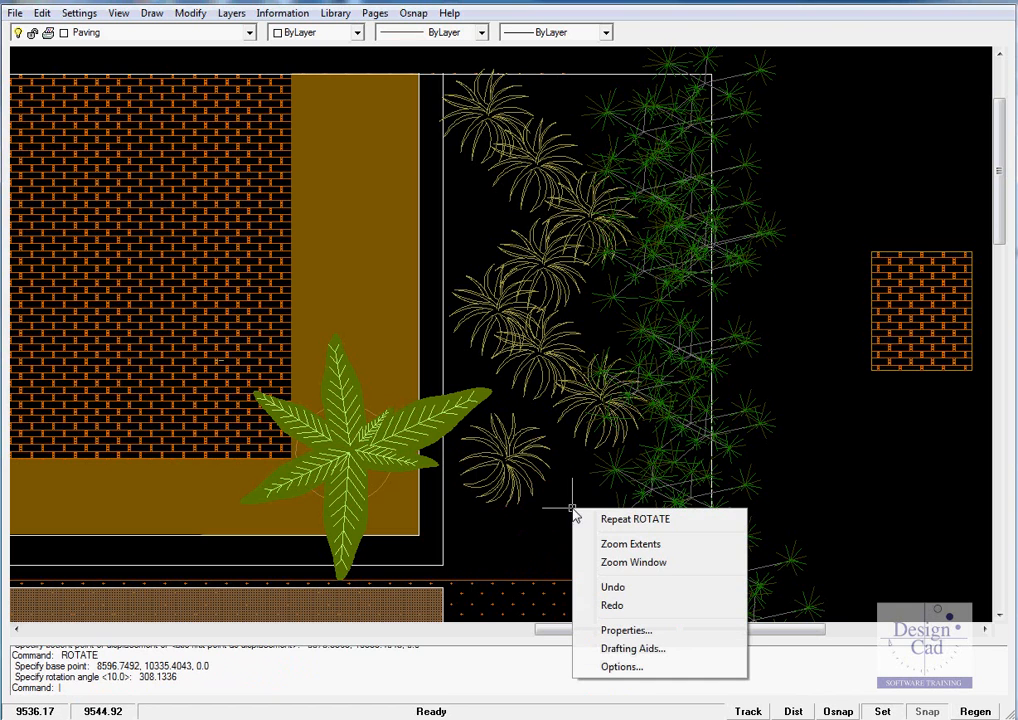
left_click(631, 545)
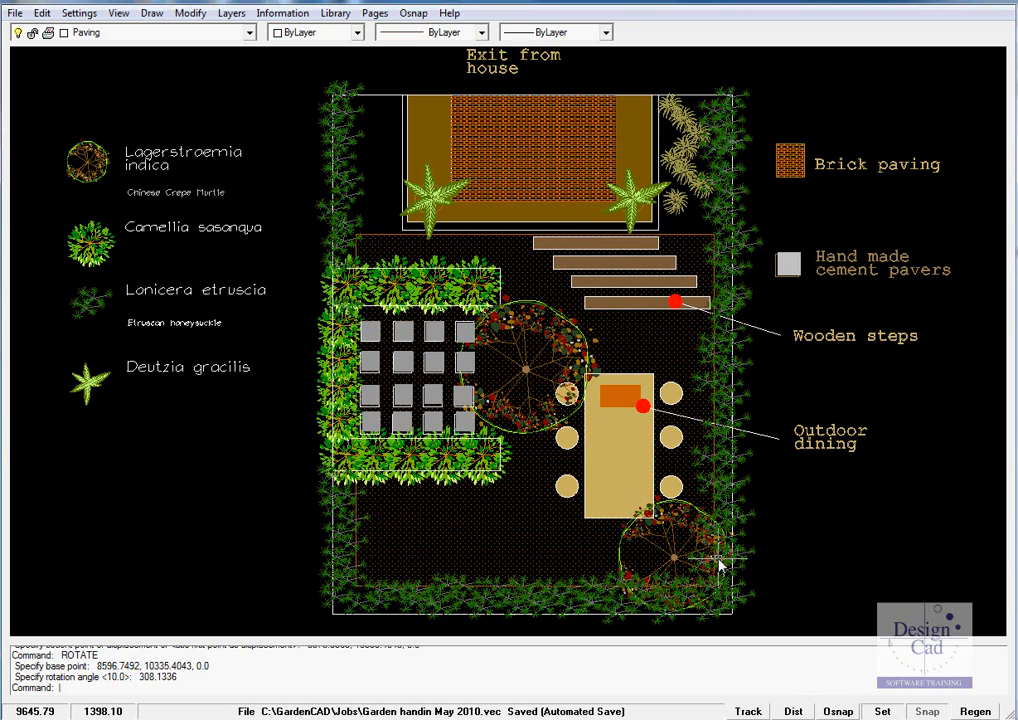
left_click(375, 13)
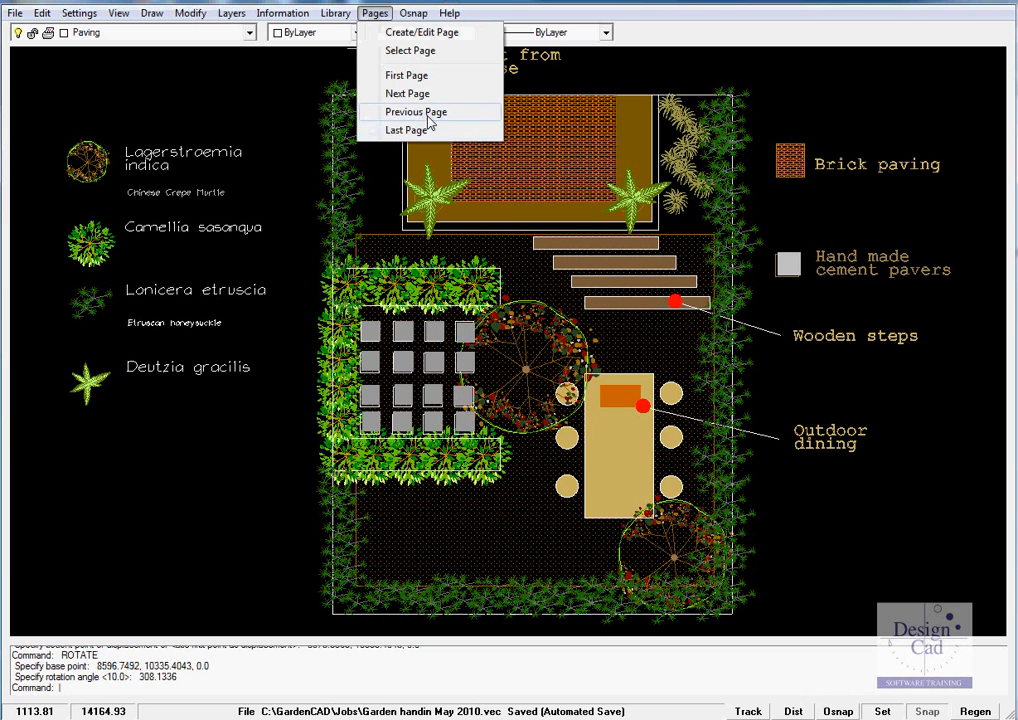
left_click(408, 94)
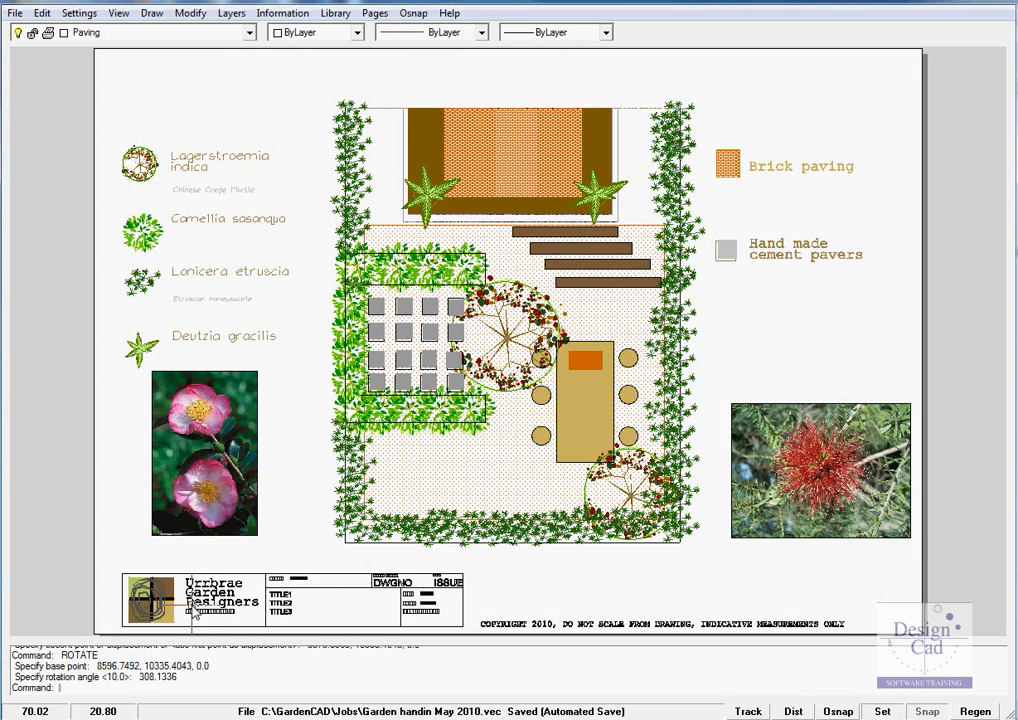
Examine the presentation sheet up close: the title block, the garden plan, the red flower photo and the tree symbol near the dining table.
scroll(192, 604, "up", 1)
scroll(192, 598, "up", 2)
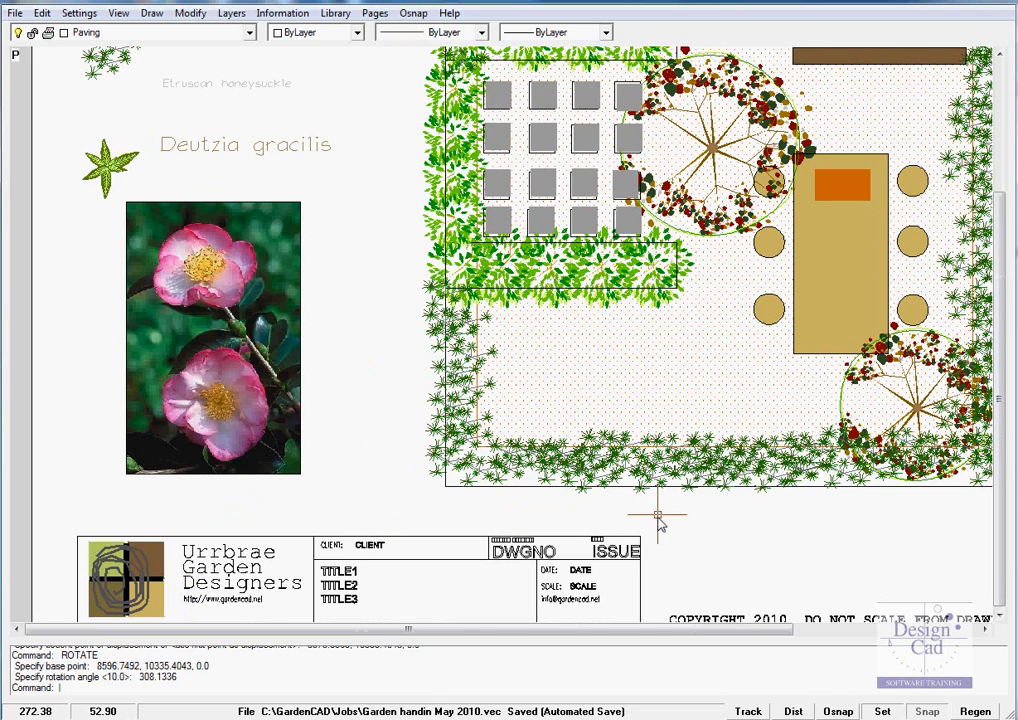
scroll(658, 520, "down", 1)
scroll(658, 520, "down", 1)
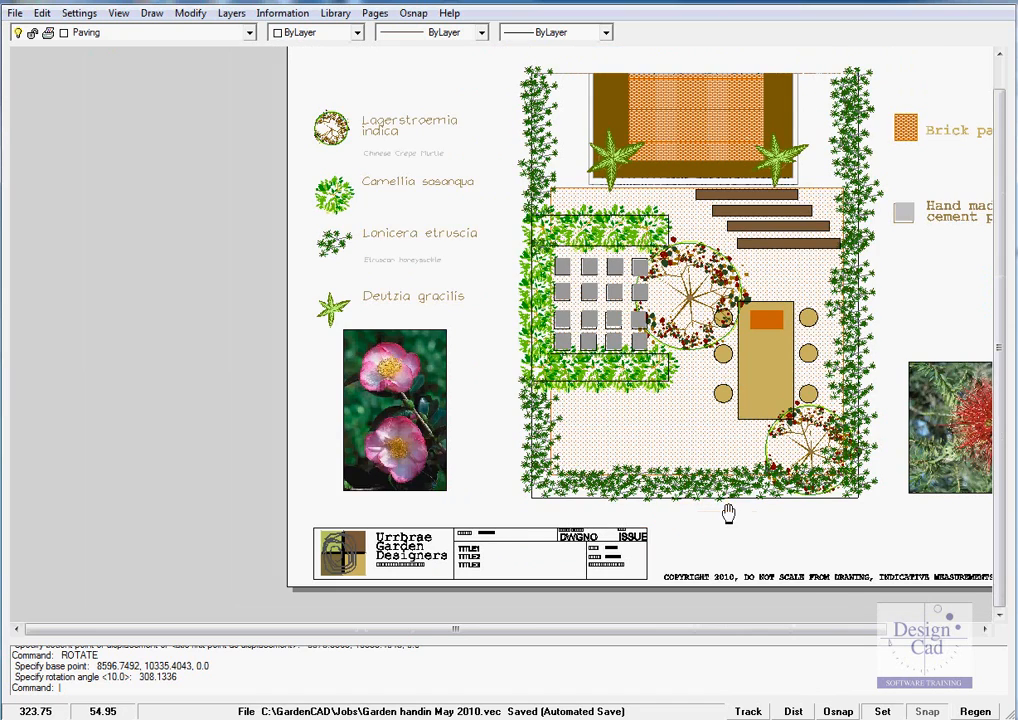
middle_click_drag(418, 522, 402, 524)
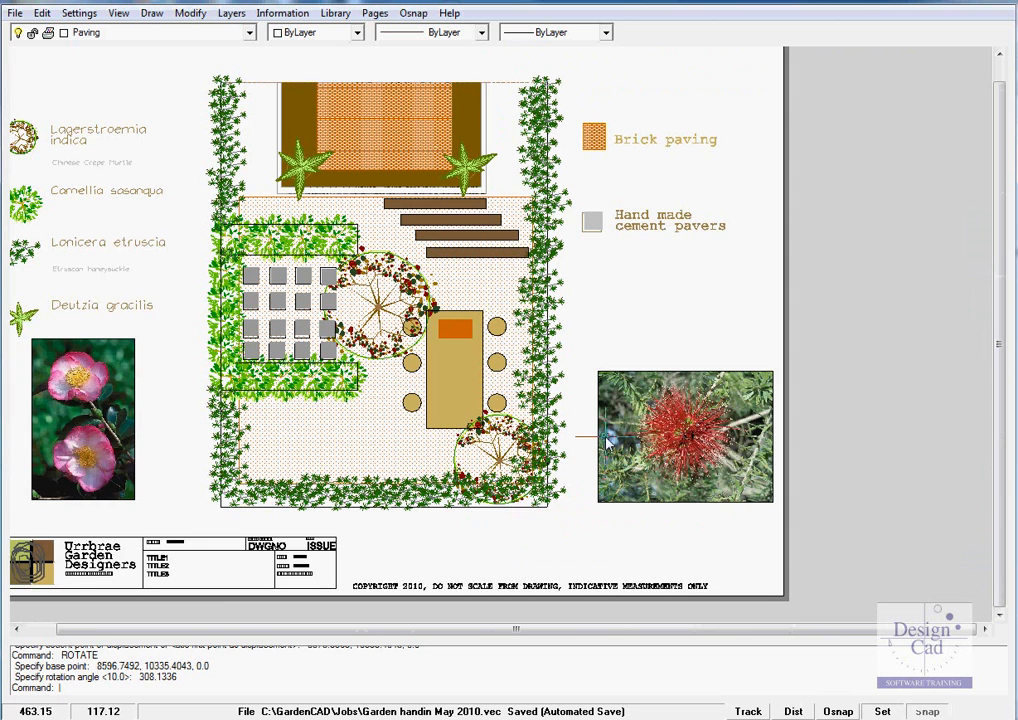
scroll(617, 444, "up", 2)
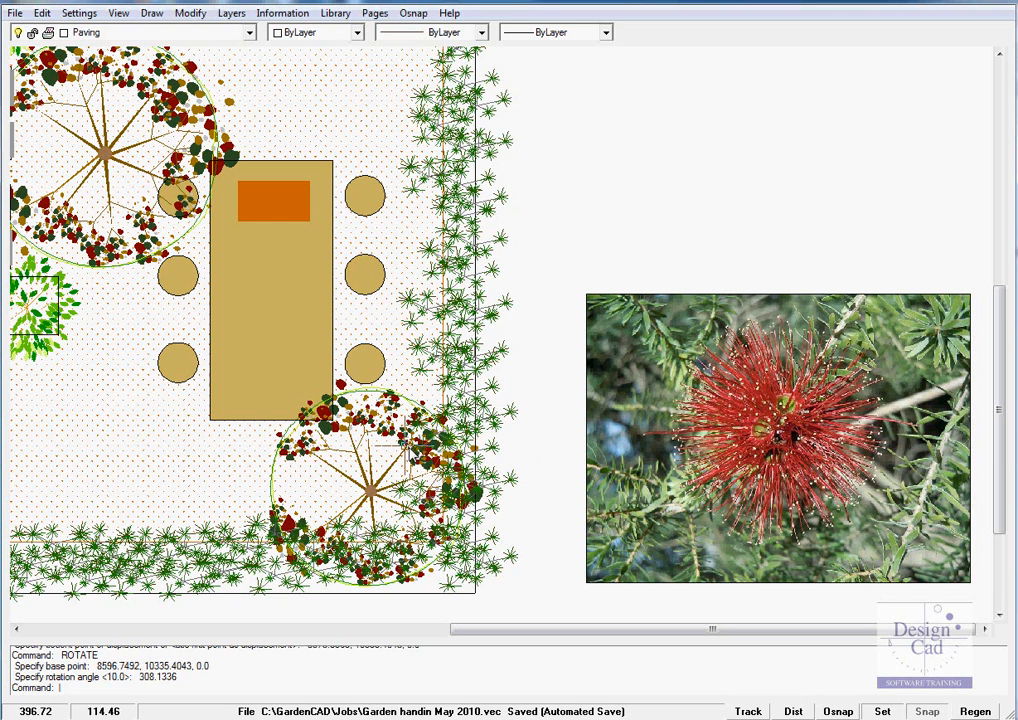
scroll(399, 440, "up", 3)
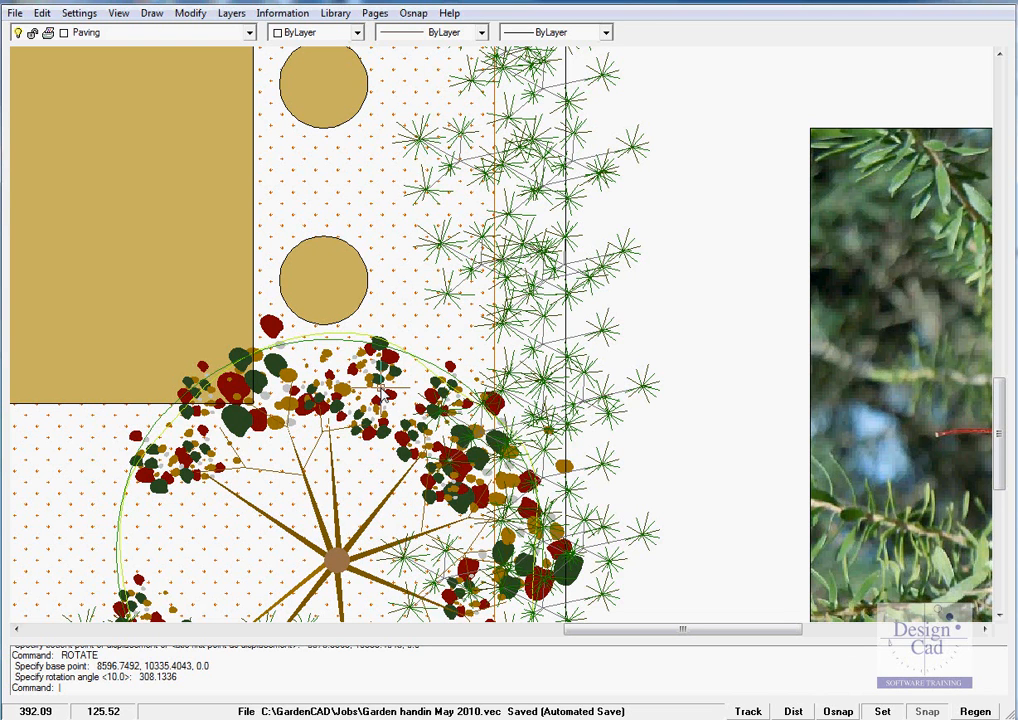
Return to the full garden plan with its callouts by switching to the last page of the drawing.
left_click(374, 13)
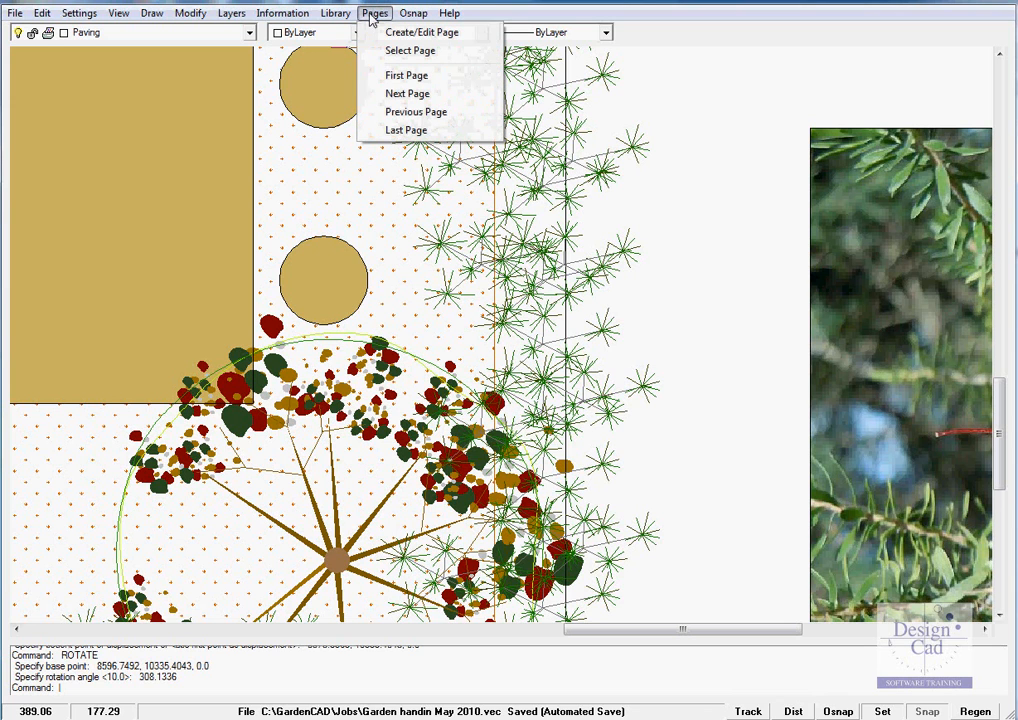
left_click(418, 128)
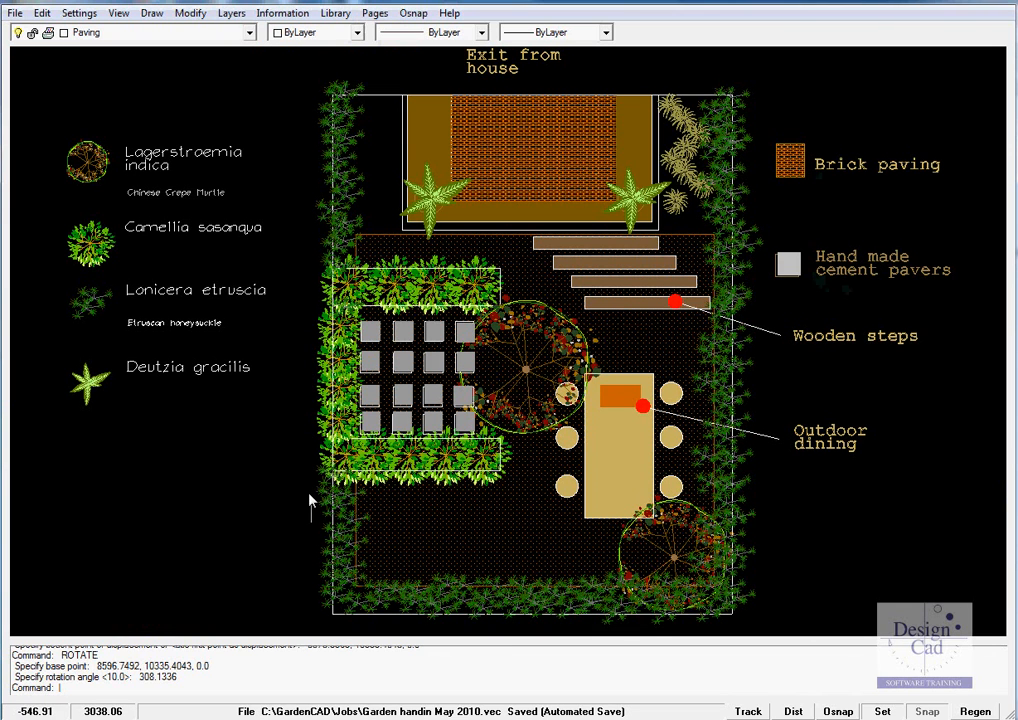